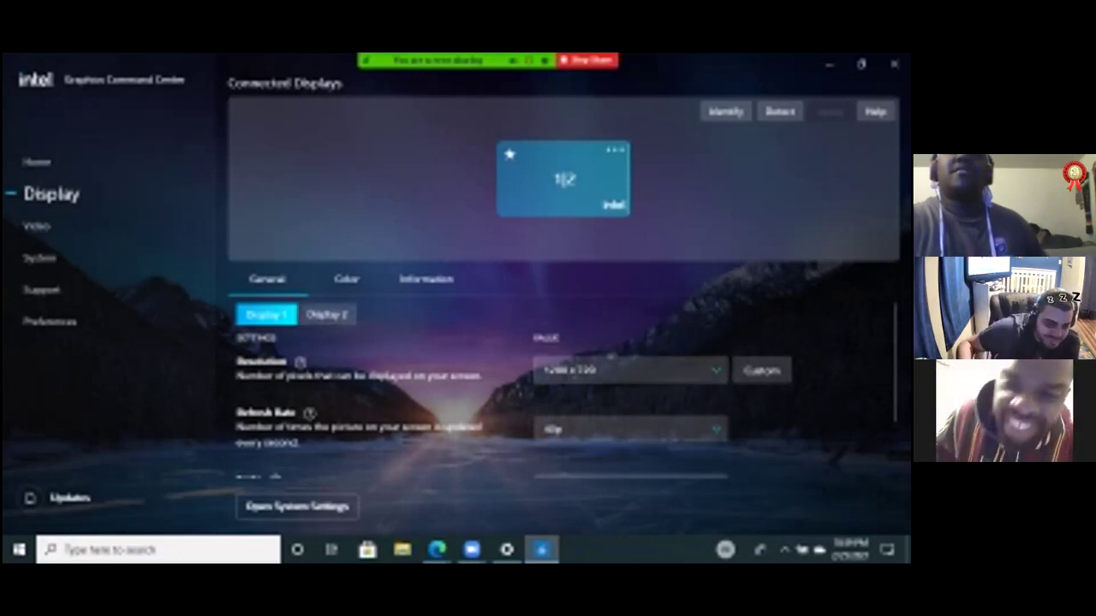
Step: Review the general settings of Display 2, from resolution and refresh rate down to quantization range
click(327, 314)
scroll(514, 385, down, 5)
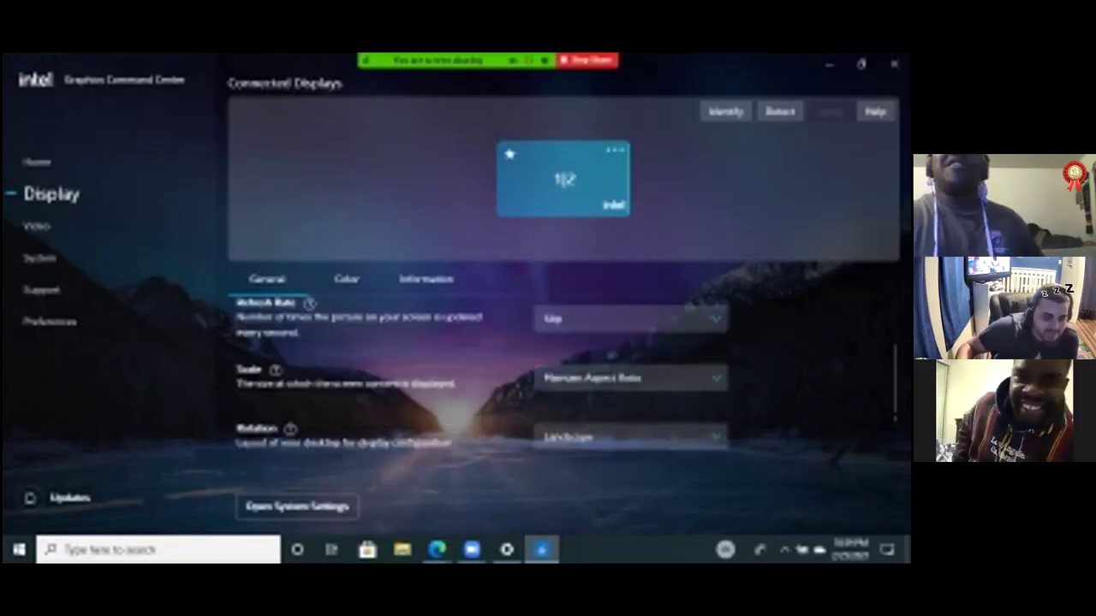
scroll(513, 385, down, 3)
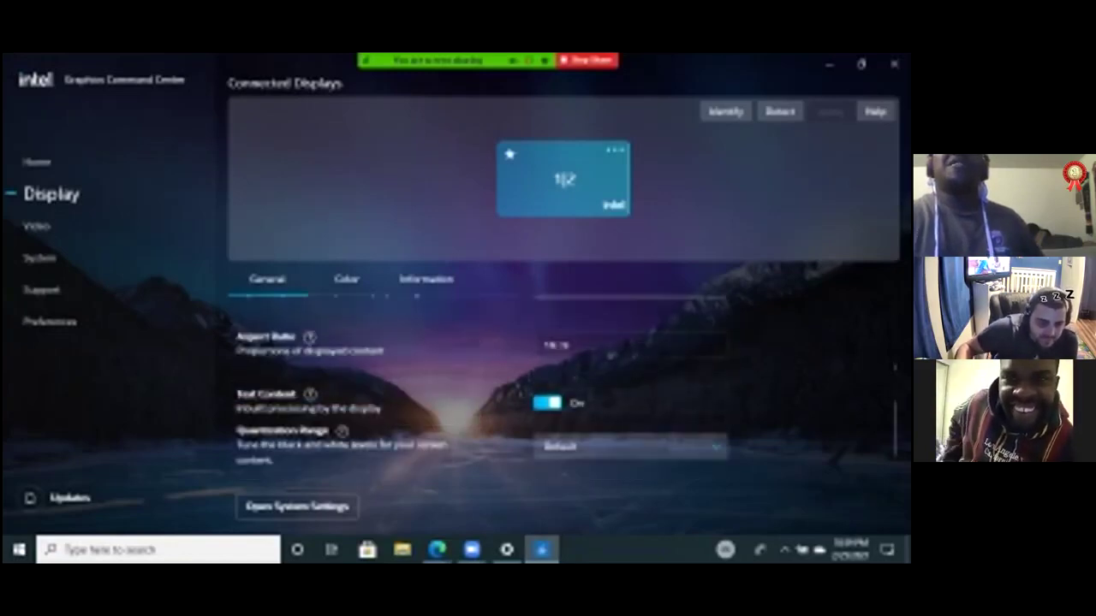
scroll(514, 385, up, 8)
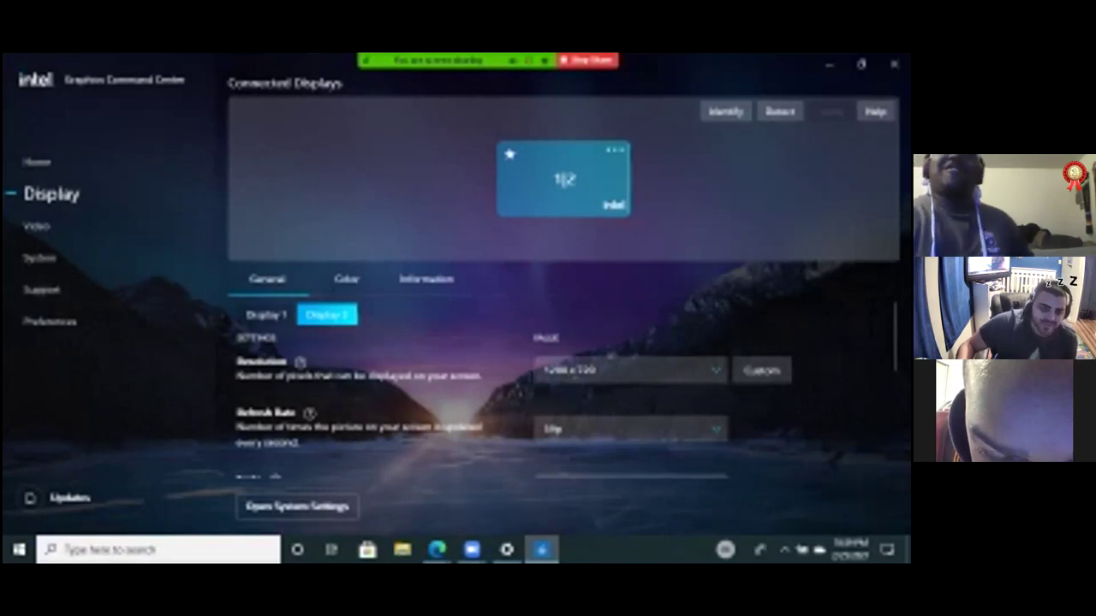
Step: Show the meeting's video panel while screen sharing
click(780, 72)
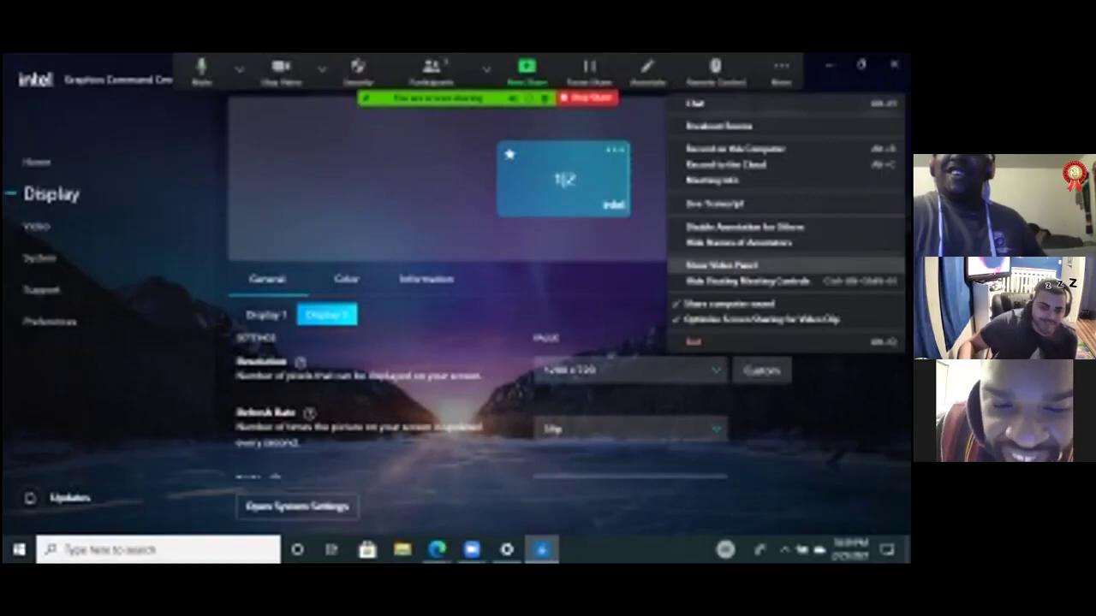
click(722, 264)
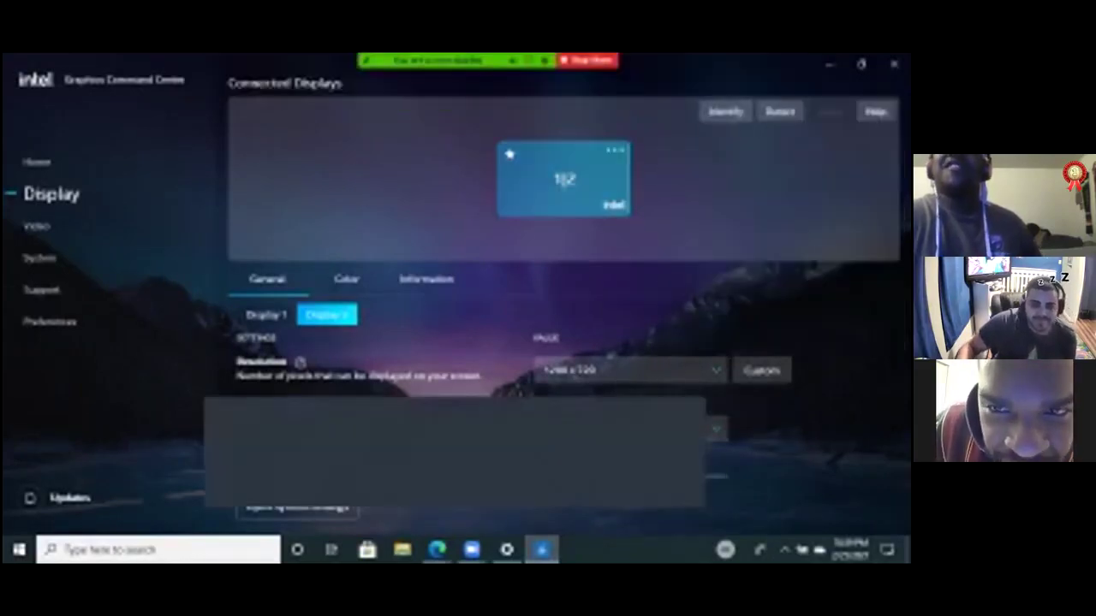
Step: Try to extend the duplicated display 1|2 and switch to the Display 1 settings
click(614, 150)
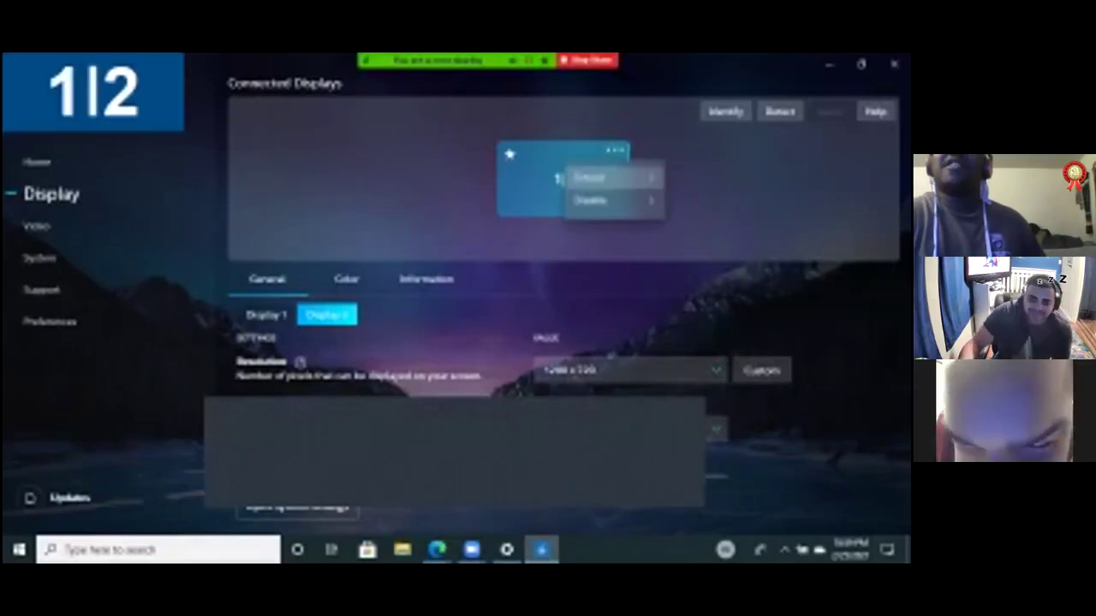
mouse_move(599, 177)
click(689, 185)
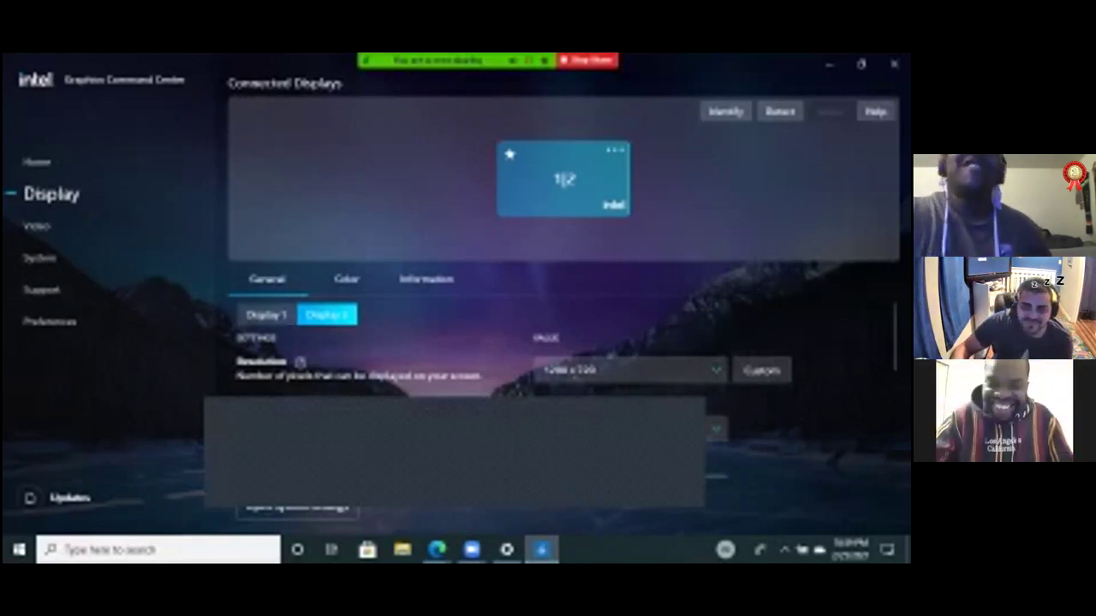
click(266, 314)
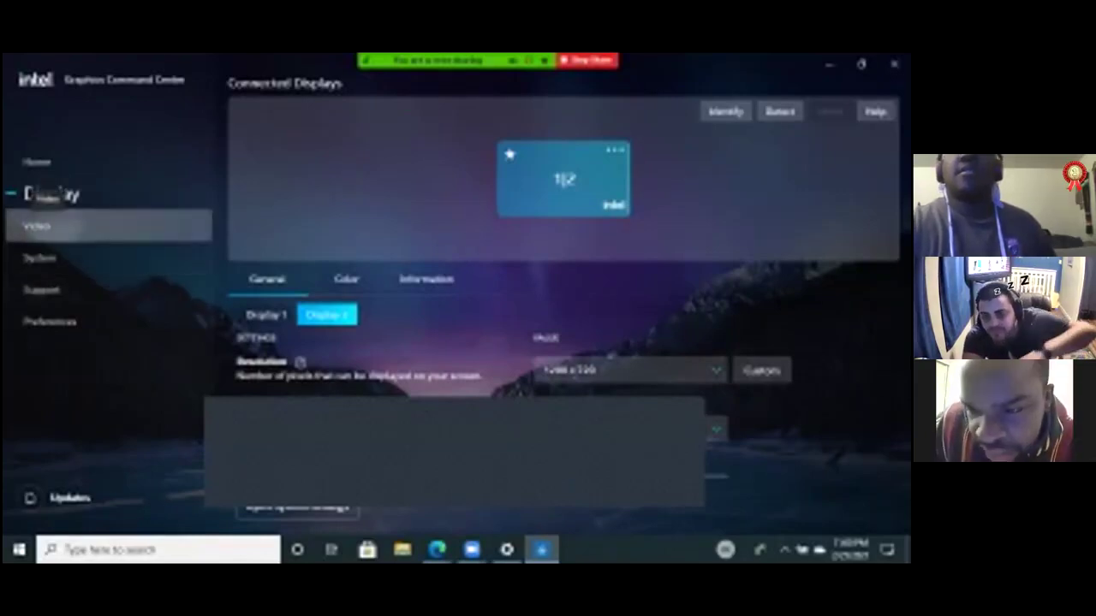
Step: Open the Video settings and dismiss the Real-Time Preview information
click(38, 226)
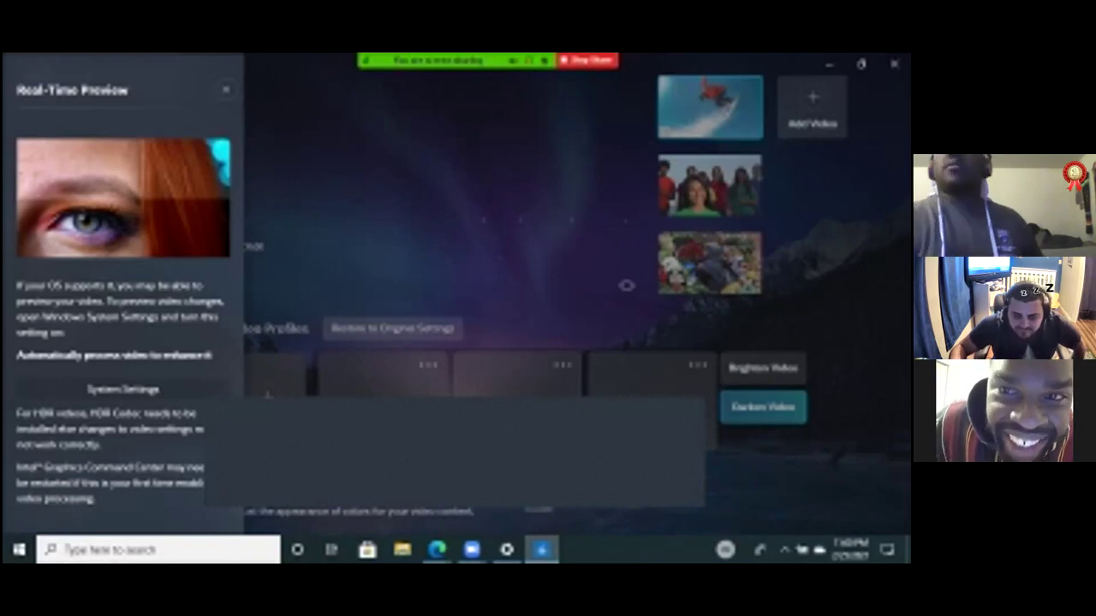
key(Escape)
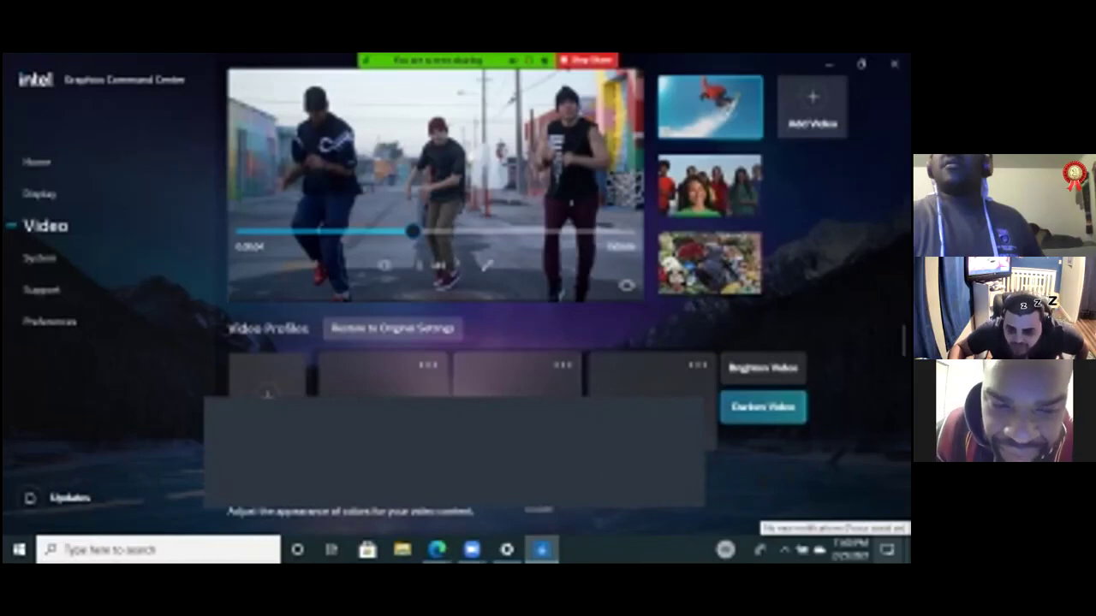
Step: Check the notification center, the hidden system icons and the list of available Wi-Fi networks
click(887, 550)
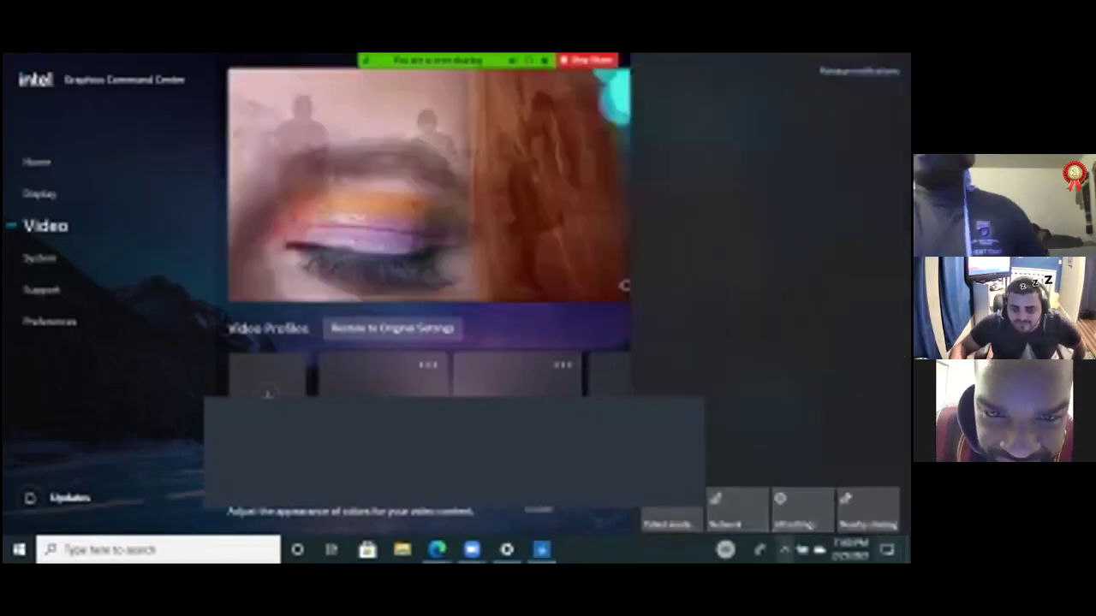
click(784, 550)
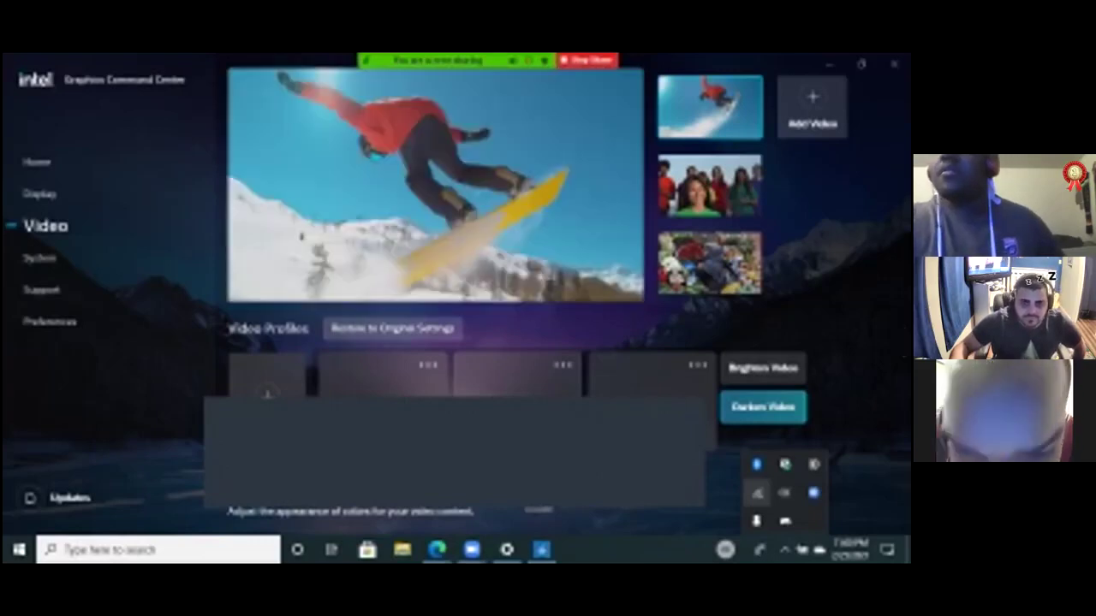
click(757, 494)
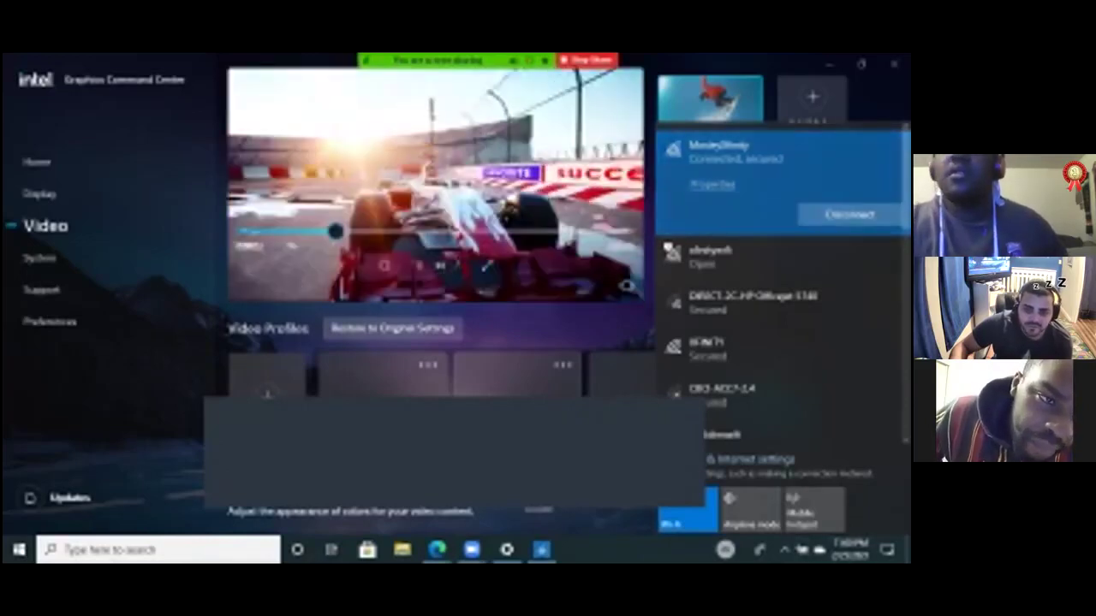
key(Escape)
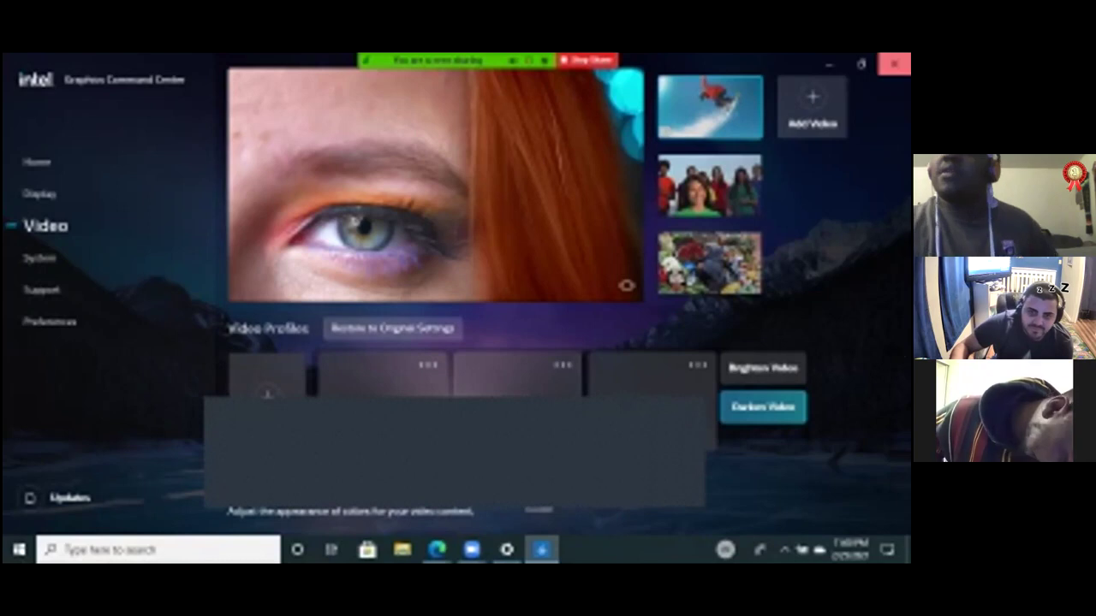
Step: Close the Intel Graphics Command Center, show the desktop and switch to the Windows Settings Display page
click(894, 63)
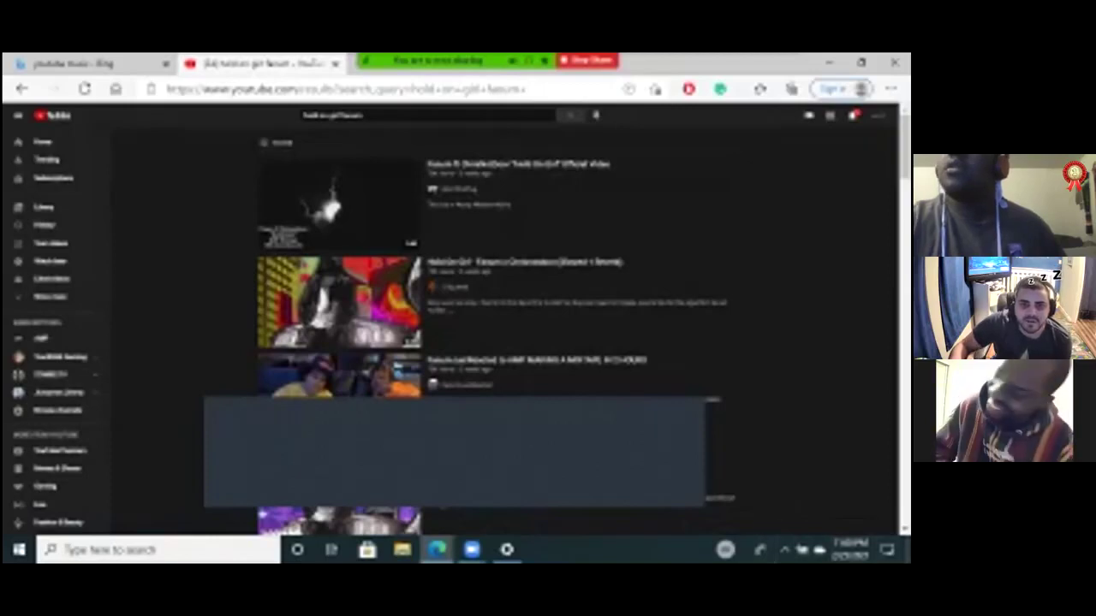
key(super+d)
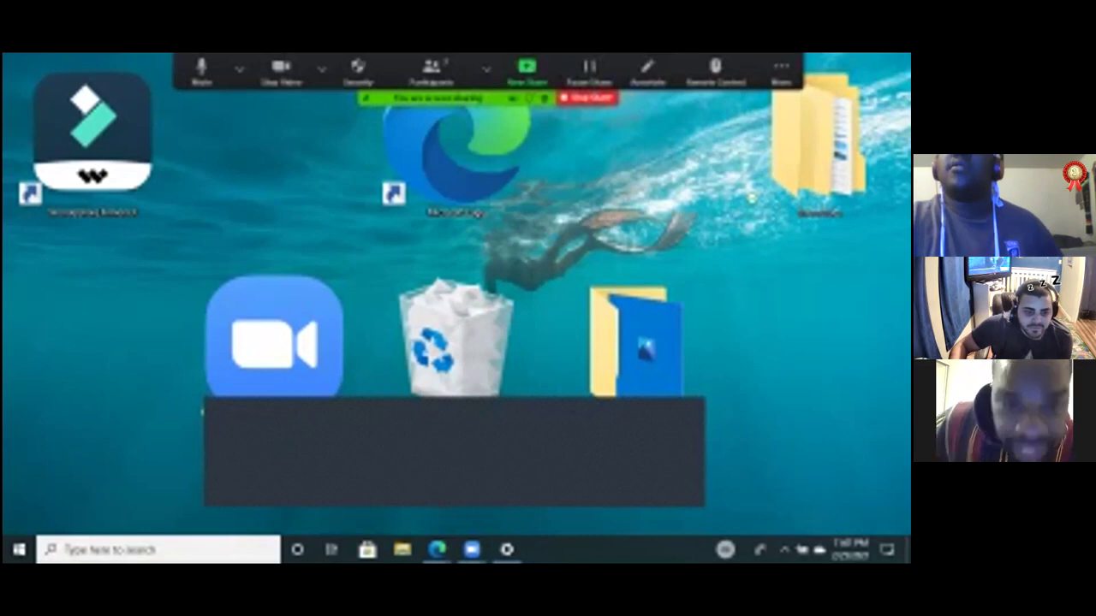
click(887, 549)
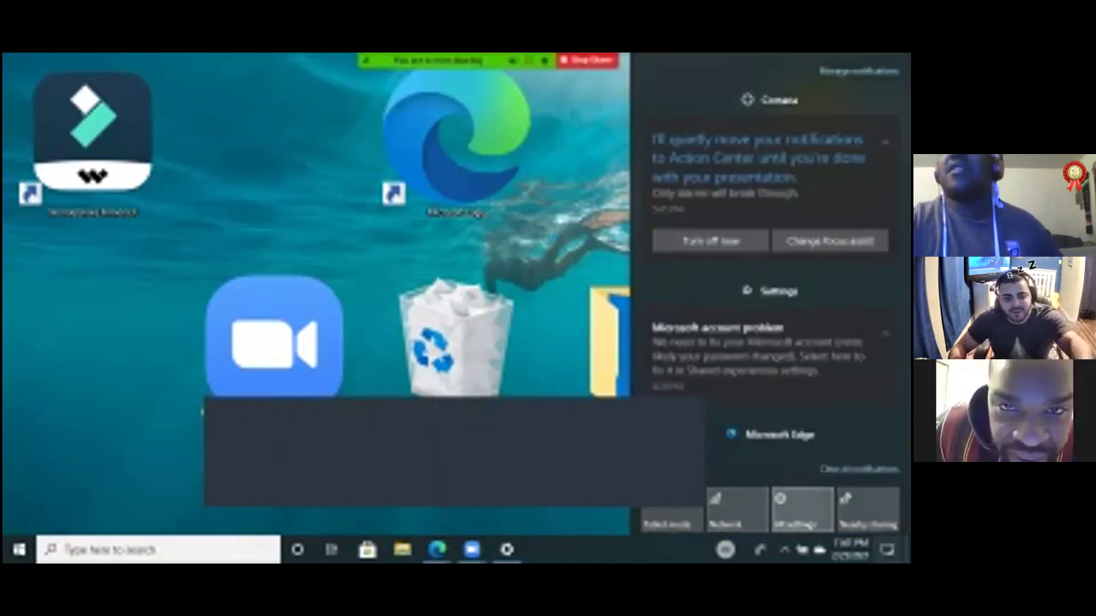
click(802, 507)
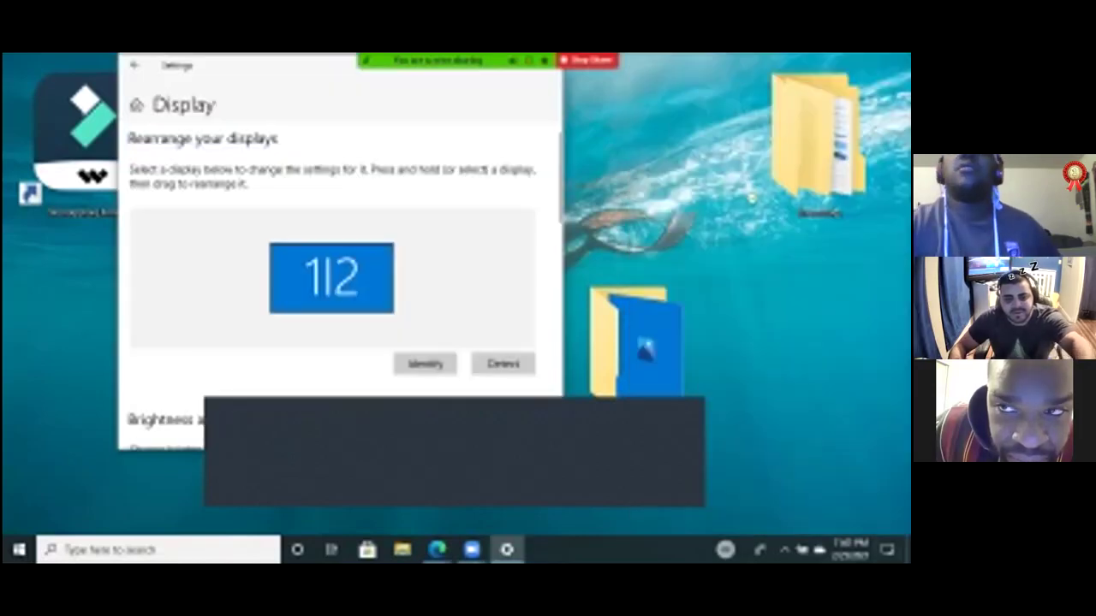
Step: Examine the Display page's arrangement, brightness, scale, resolution and multiple-display settings
scroll(411, 328, down, 6)
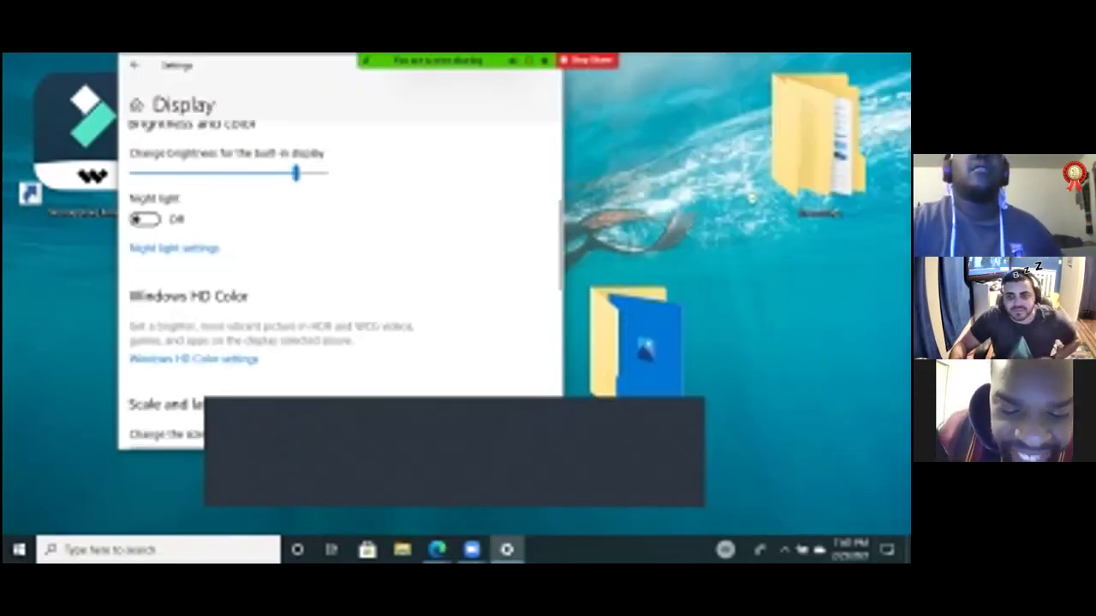
scroll(411, 328, up, 4)
scroll(334, 257, down, 5)
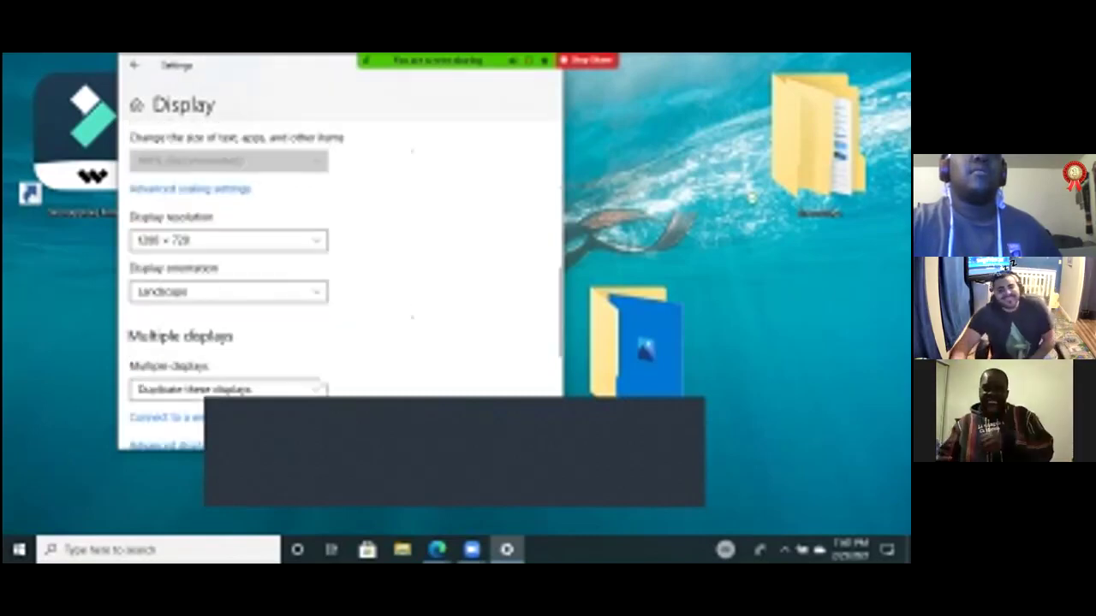
scroll(333, 257, up, 8)
scroll(334, 257, down, 12)
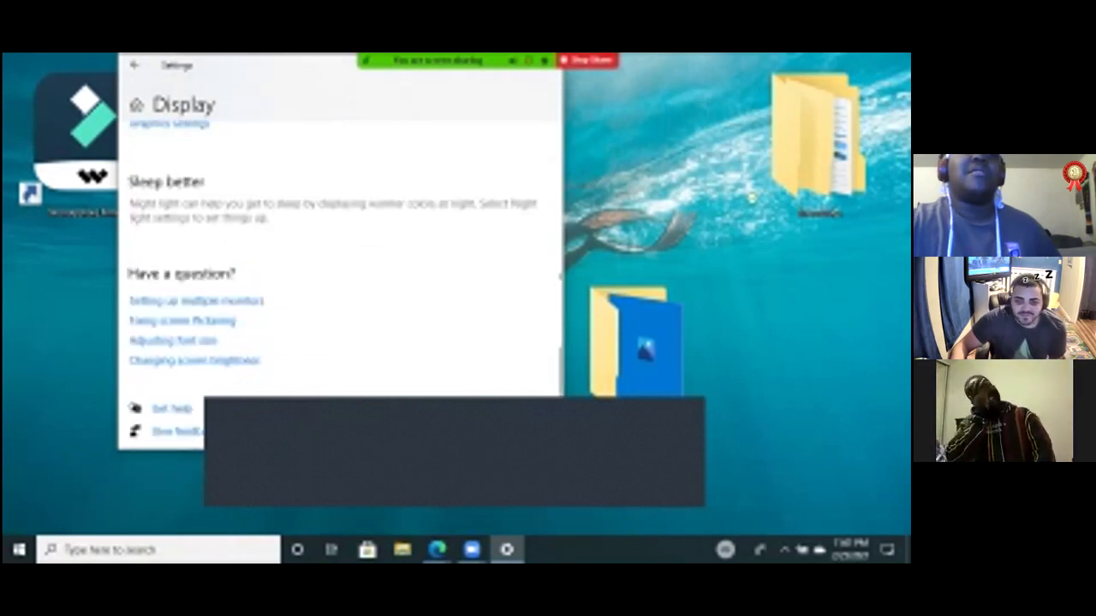
scroll(334, 256, up, 10)
scroll(334, 257, down, 3)
scroll(334, 257, down, 3)
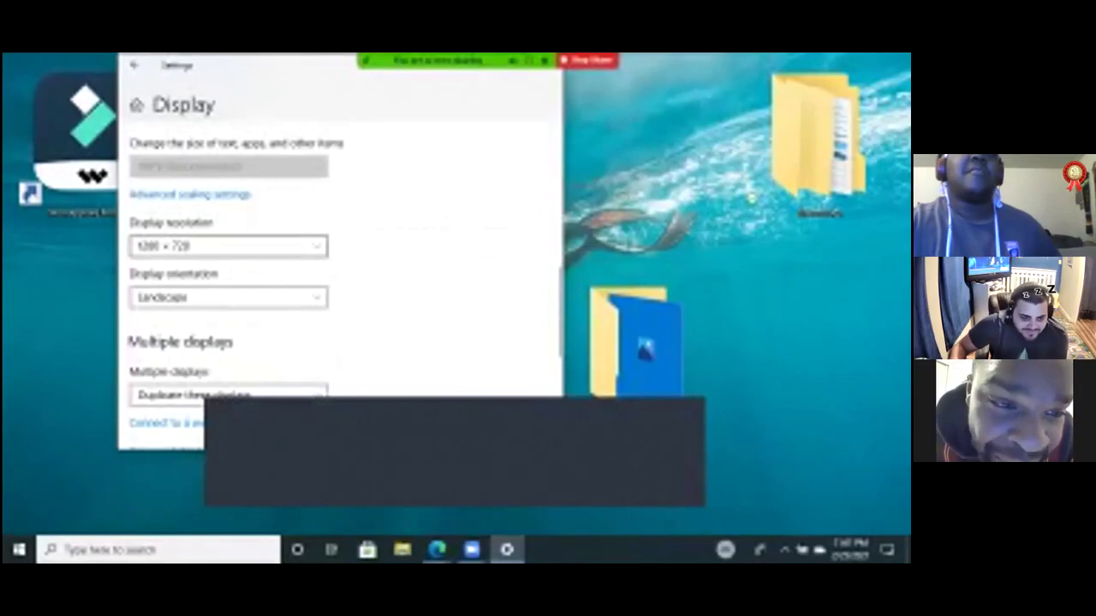
Step: View the available display resolution and display orientation options without changing them
click(228, 246)
key(Escape)
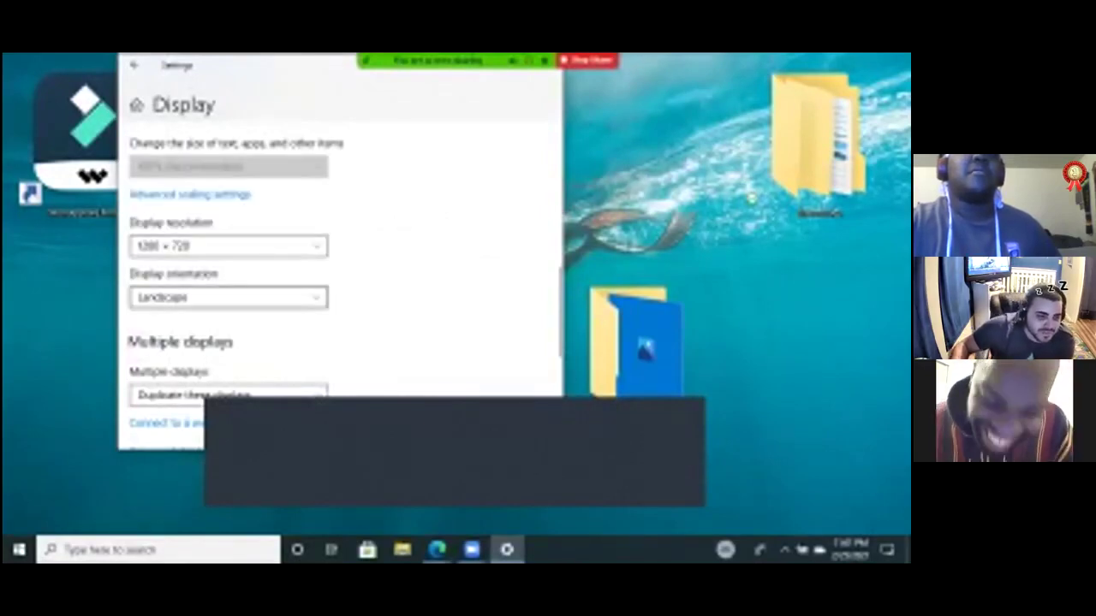
click(228, 298)
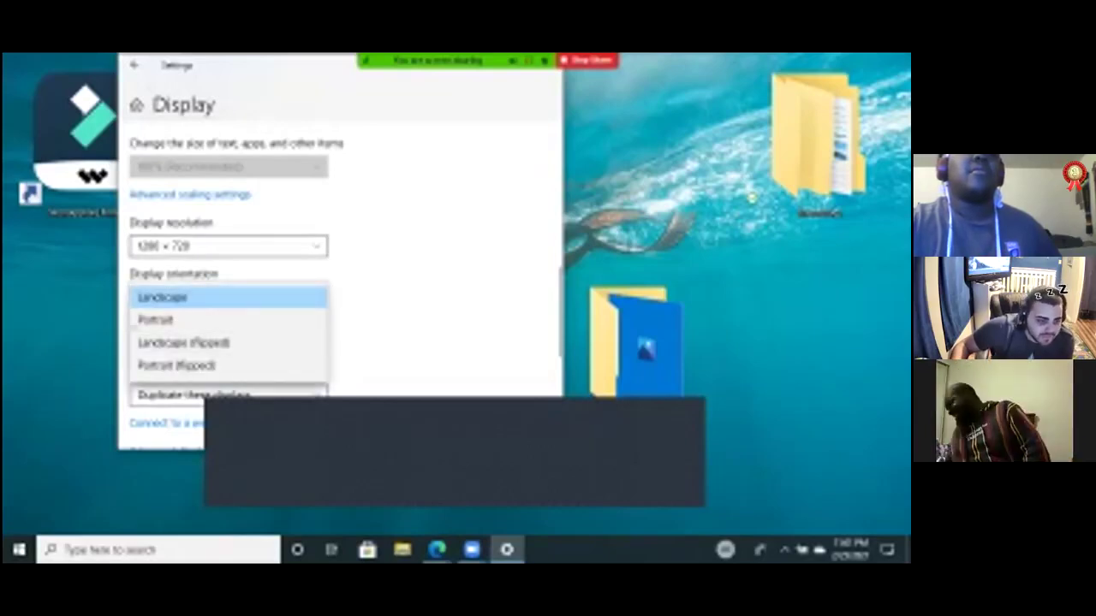
key(Escape)
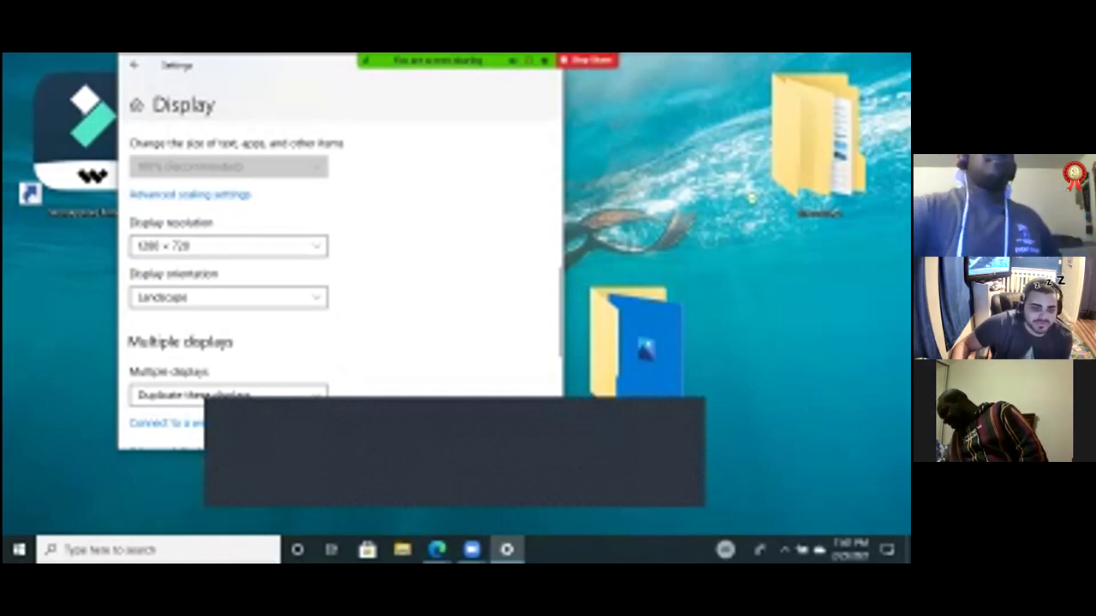
Step: Look through the rest of the Display page, including its help links and the brightness and color section
scroll(339, 283, down, 5)
scroll(340, 283, down, 1)
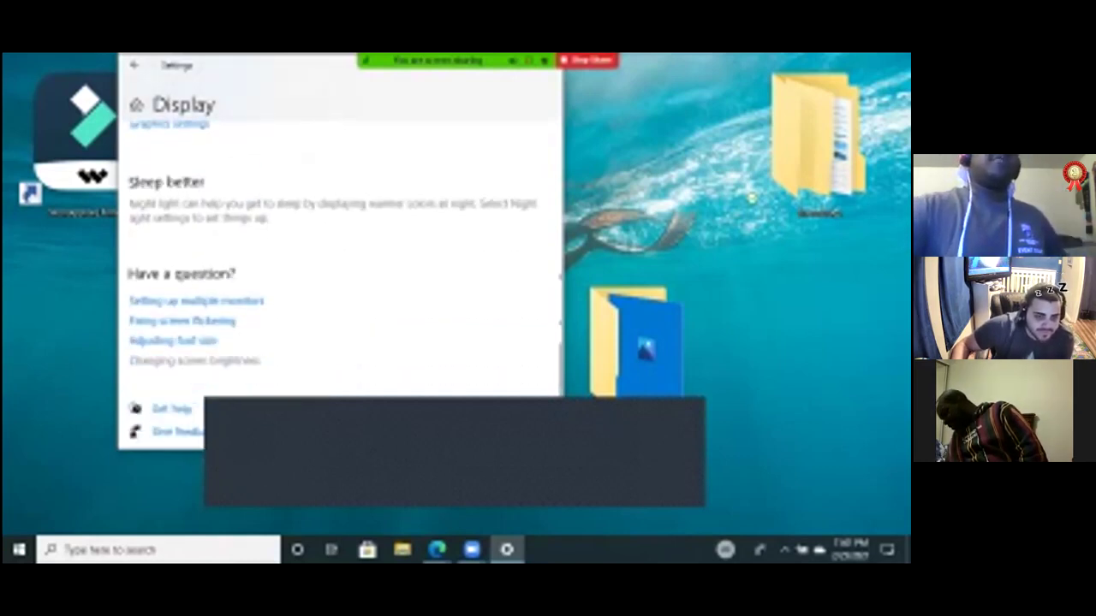
scroll(340, 257, up, 10)
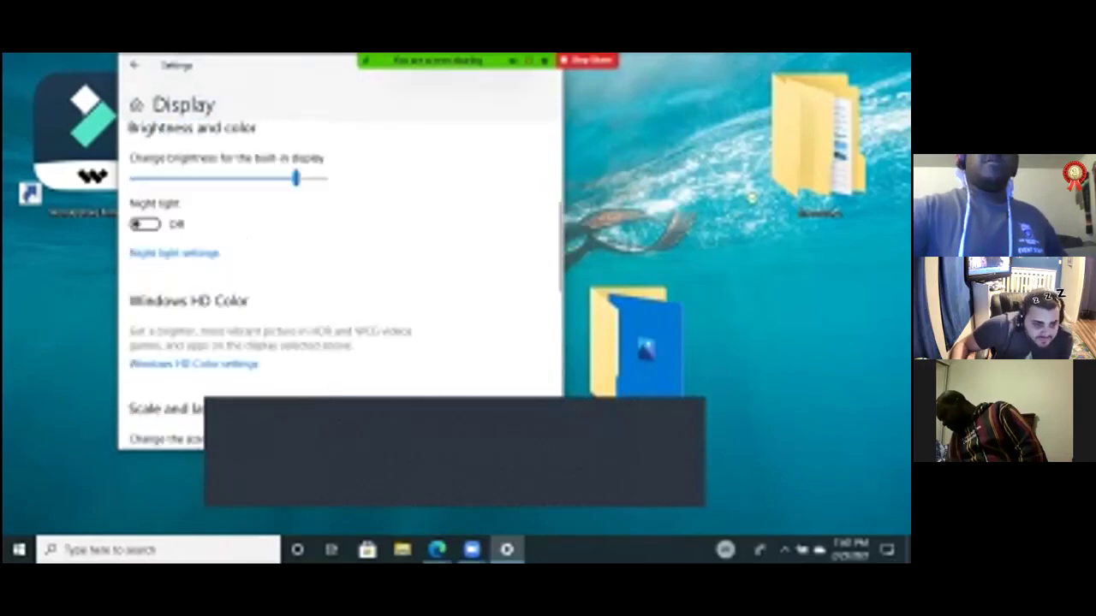
scroll(340, 283, down, 5)
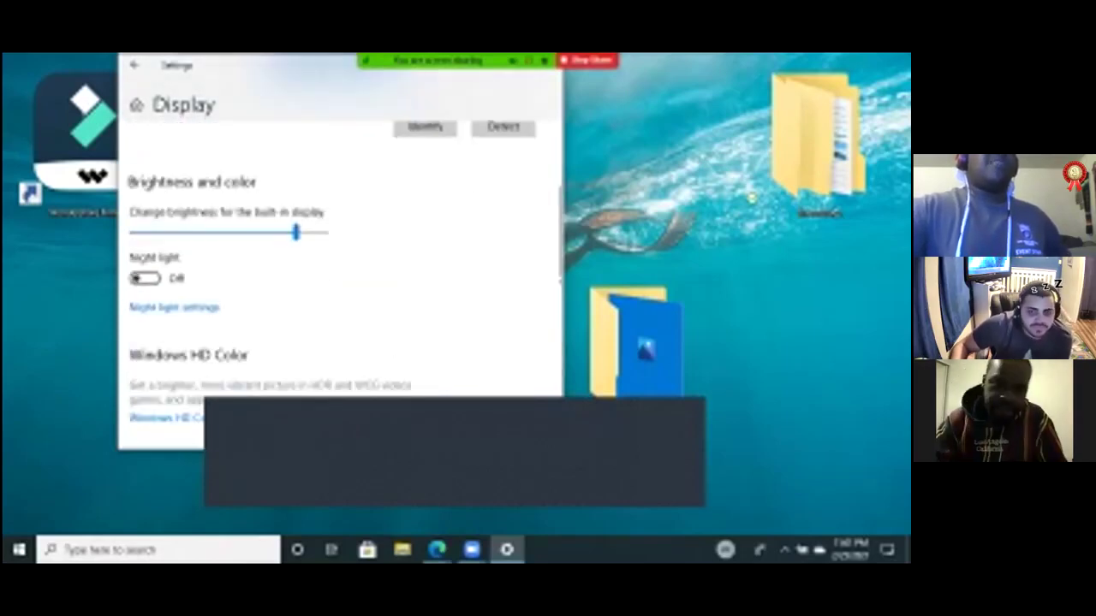
scroll(340, 282, down, 6)
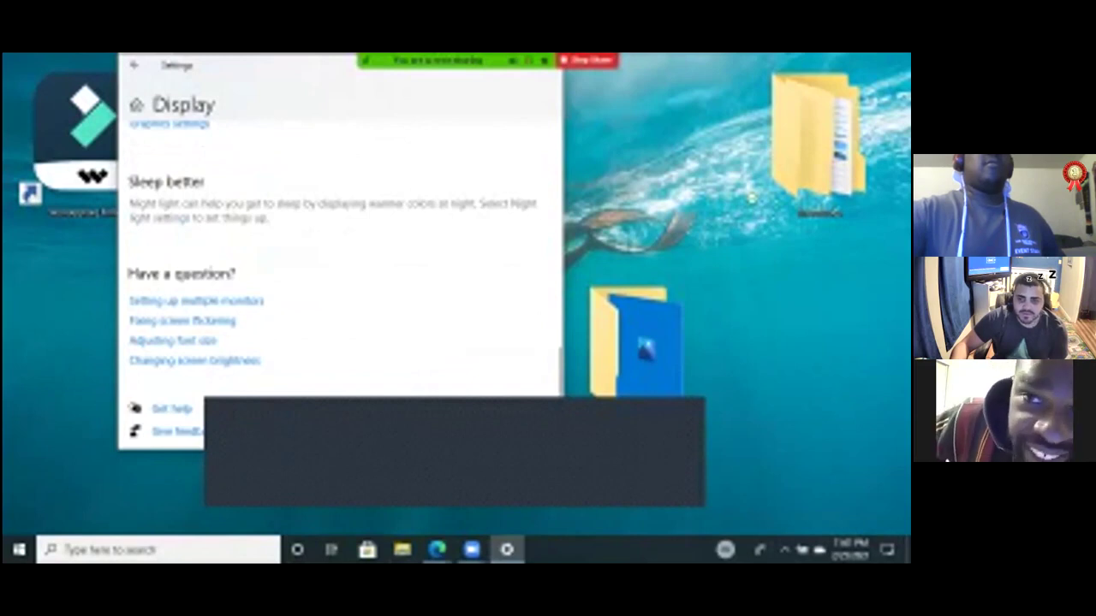
scroll(340, 283, up, 10)
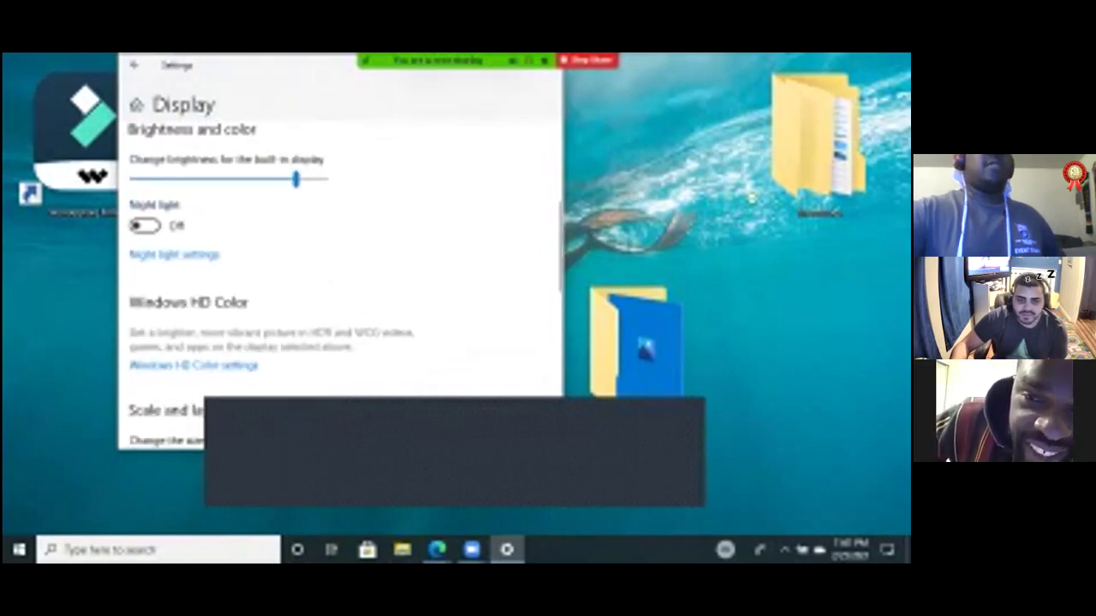
Step: Open the advanced scaling settings and review the app scaling fix and custom scaling options
scroll(412, 277, down, 4)
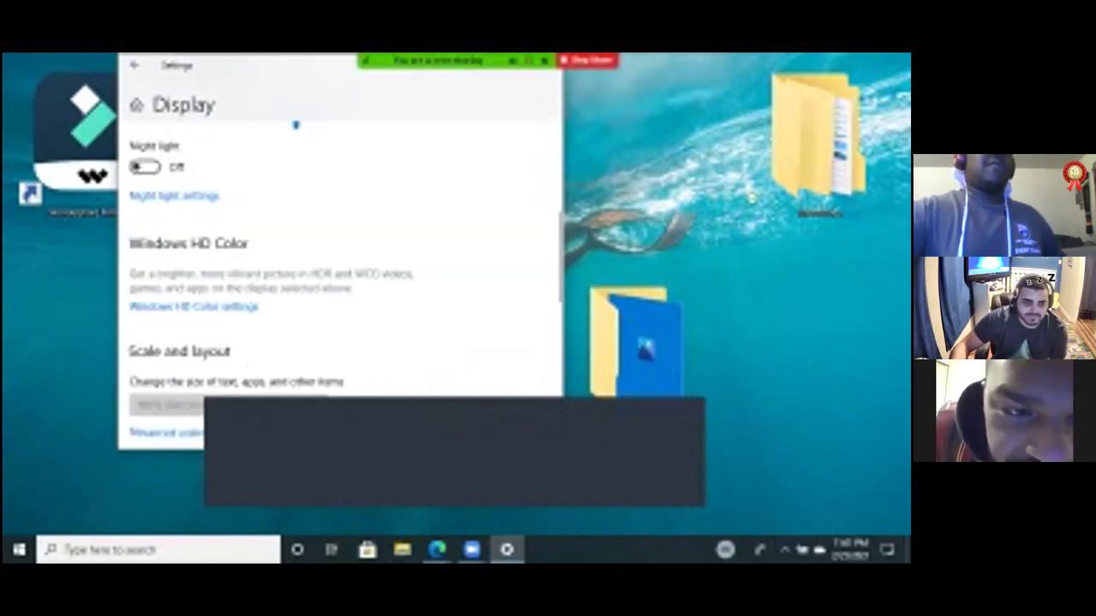
scroll(413, 276, down, 1)
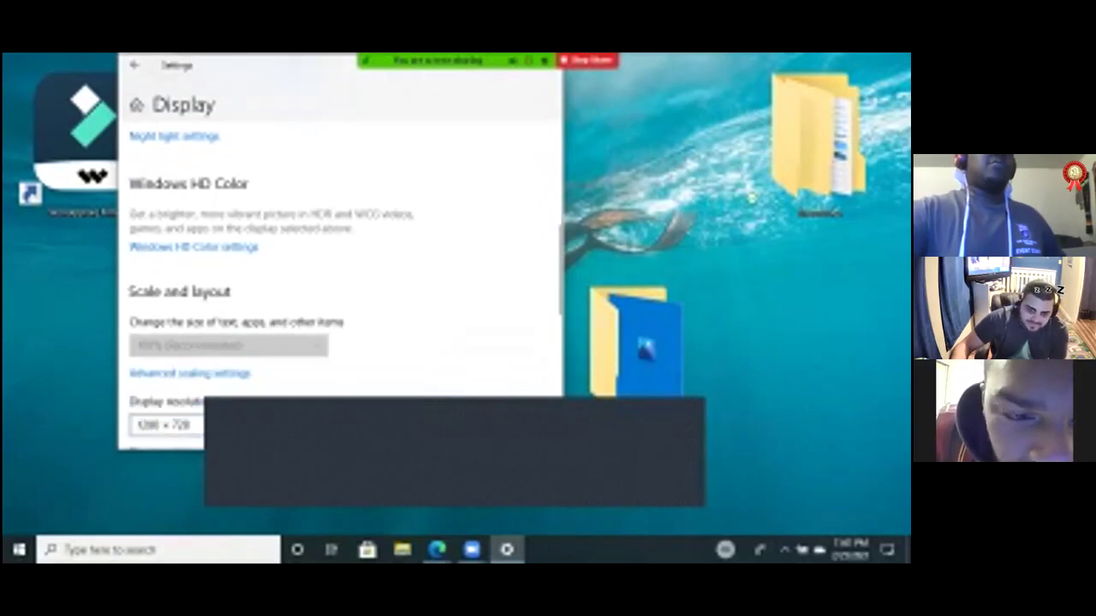
click(189, 373)
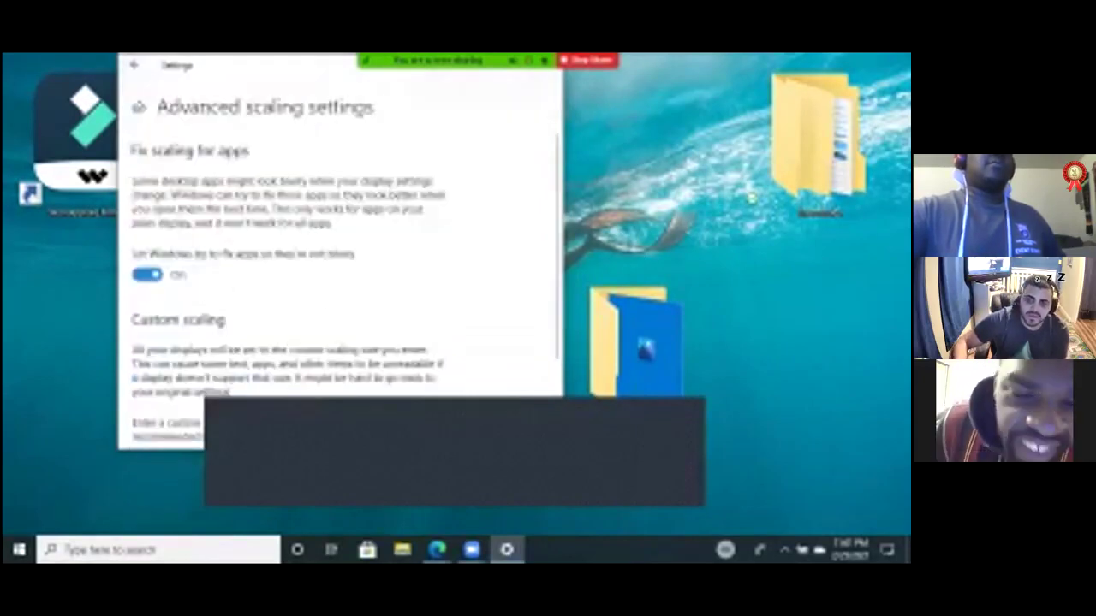
scroll(342, 257, down, 3)
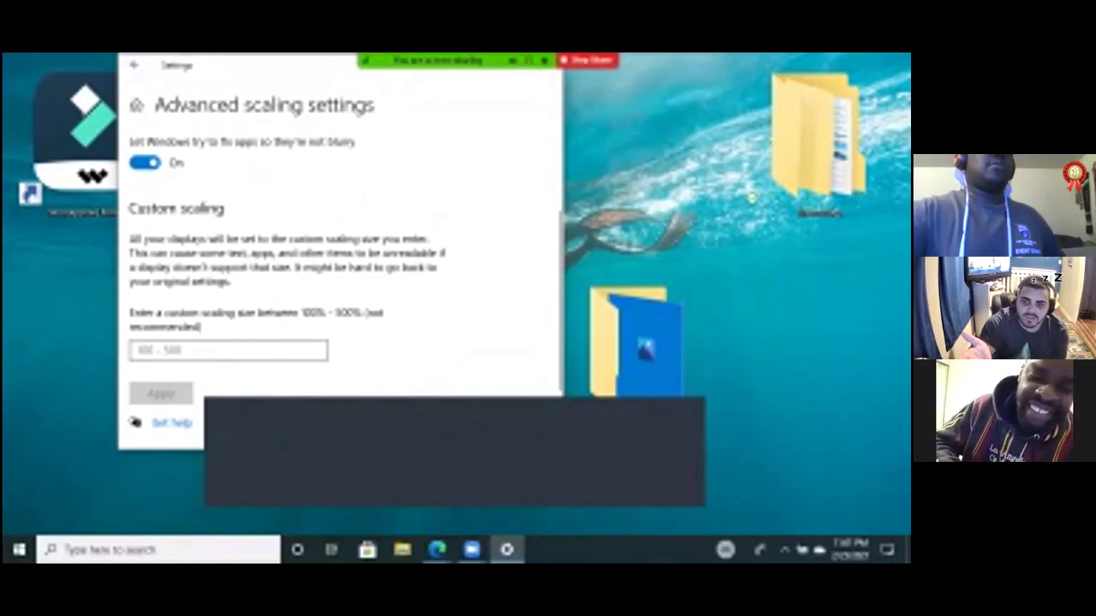
scroll(342, 257, up, 3)
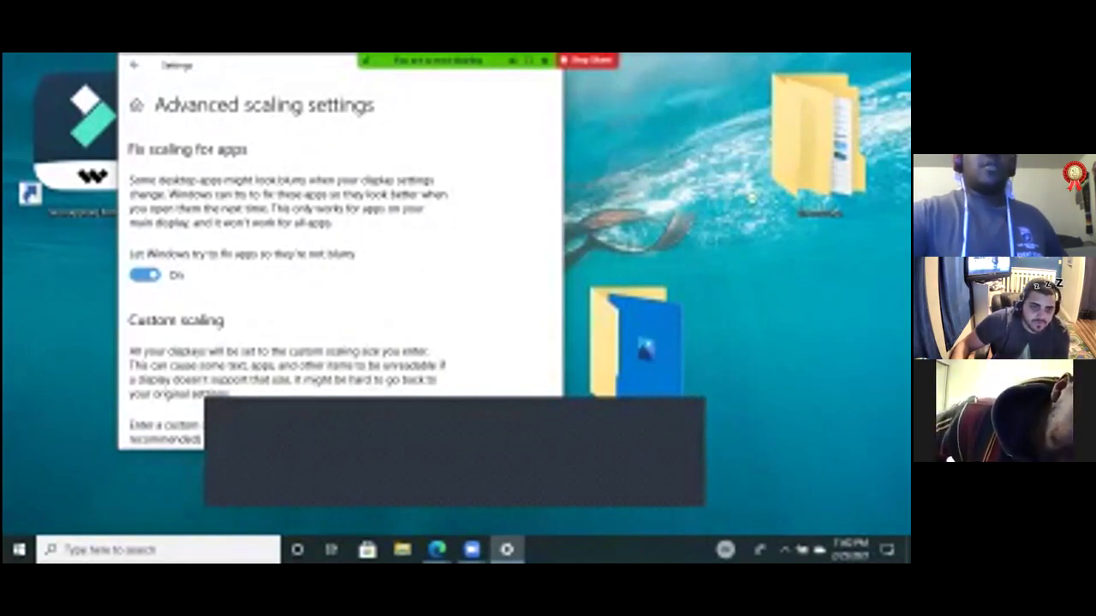
Step: Switch the automatic fix for blurry apps off and back on in the advanced scaling settings
click(144, 275)
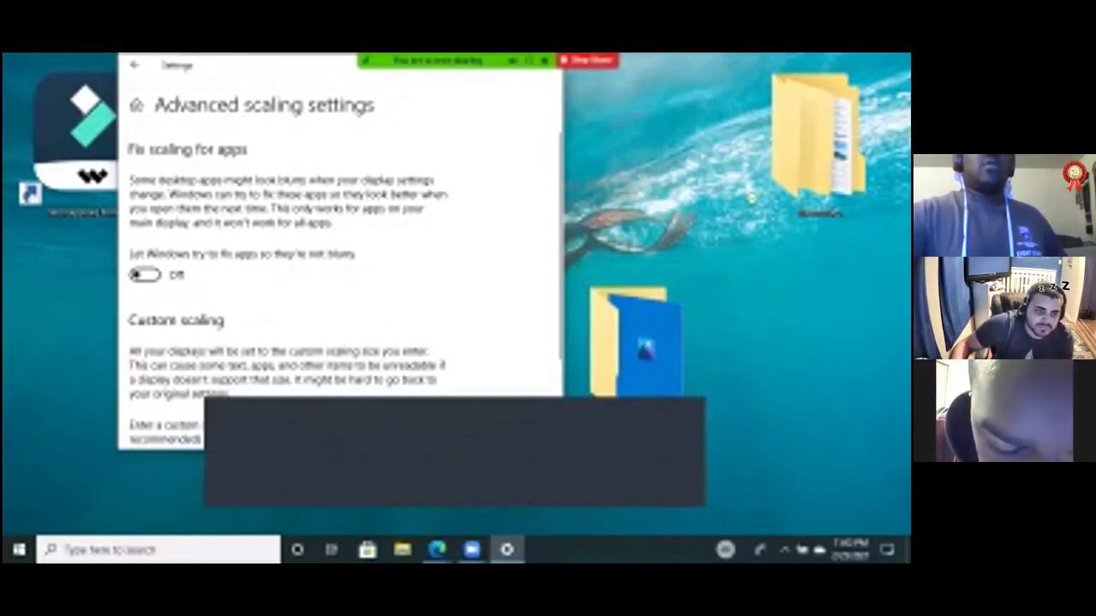
click(144, 274)
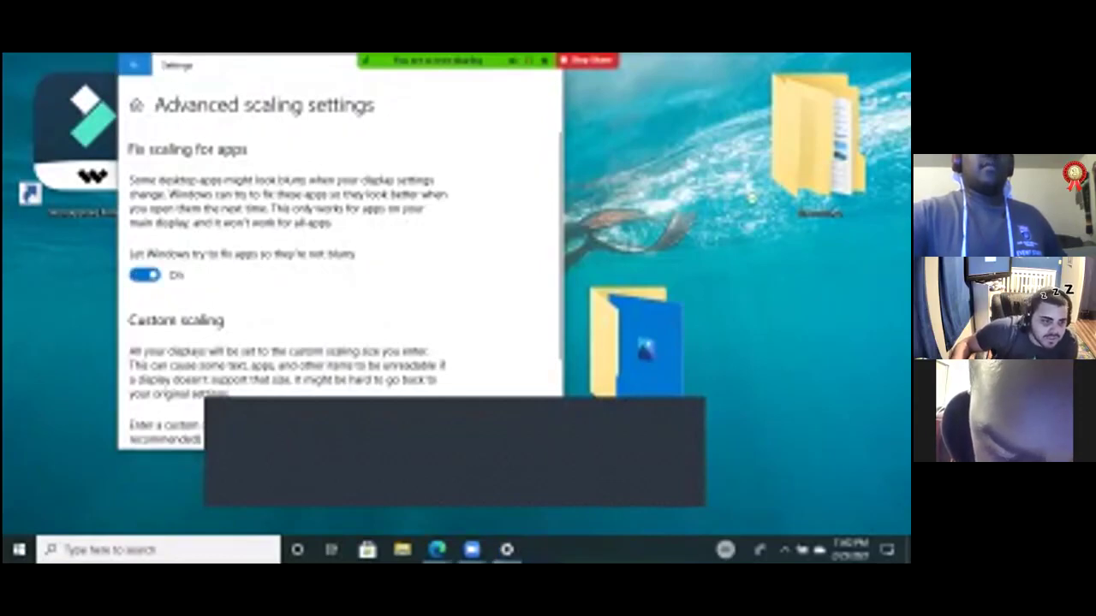
Step: Go back to the System settings overview and look through its categories from Display to About
click(134, 65)
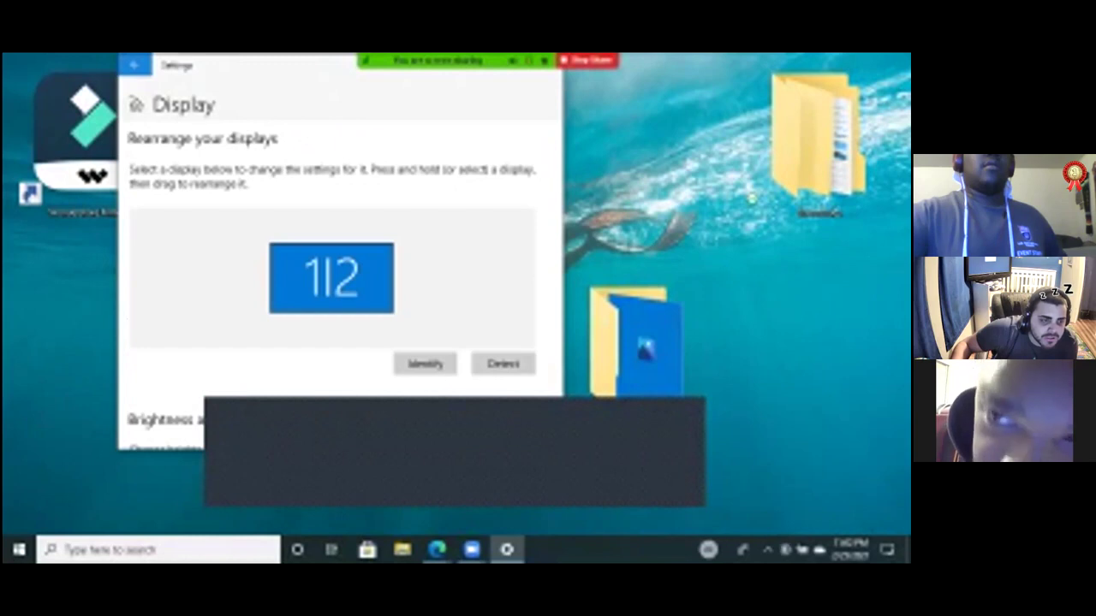
click(134, 65)
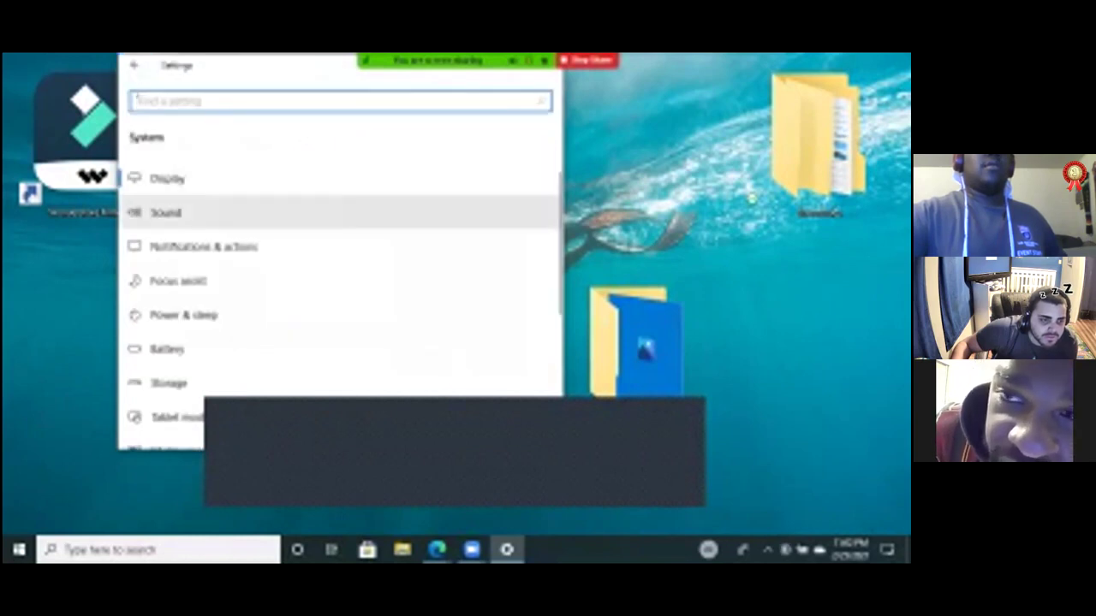
scroll(340, 339, down, 1)
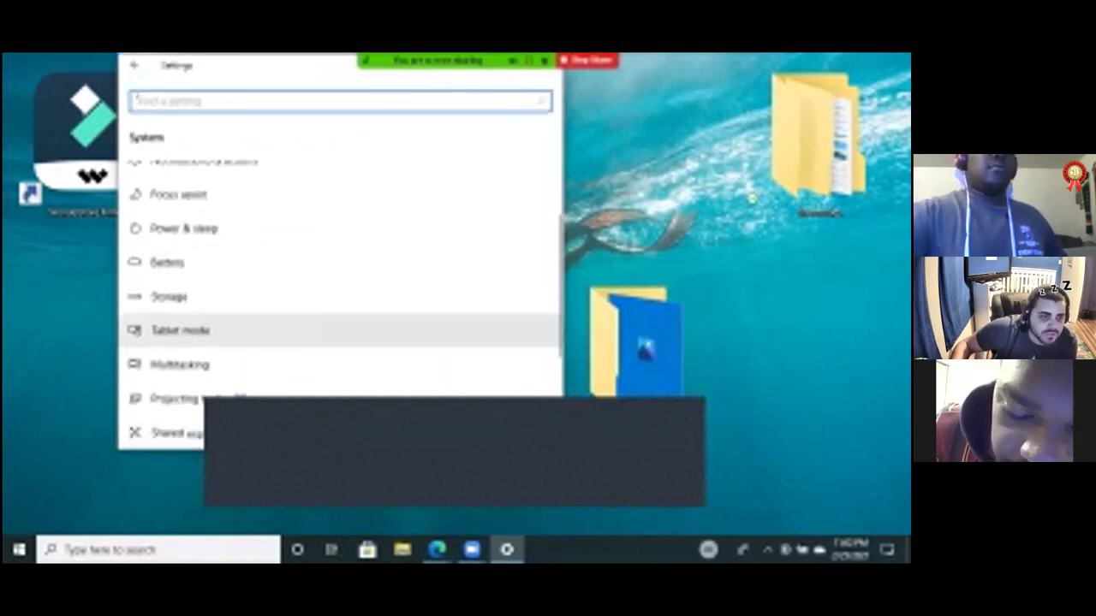
scroll(338, 317, down, 4)
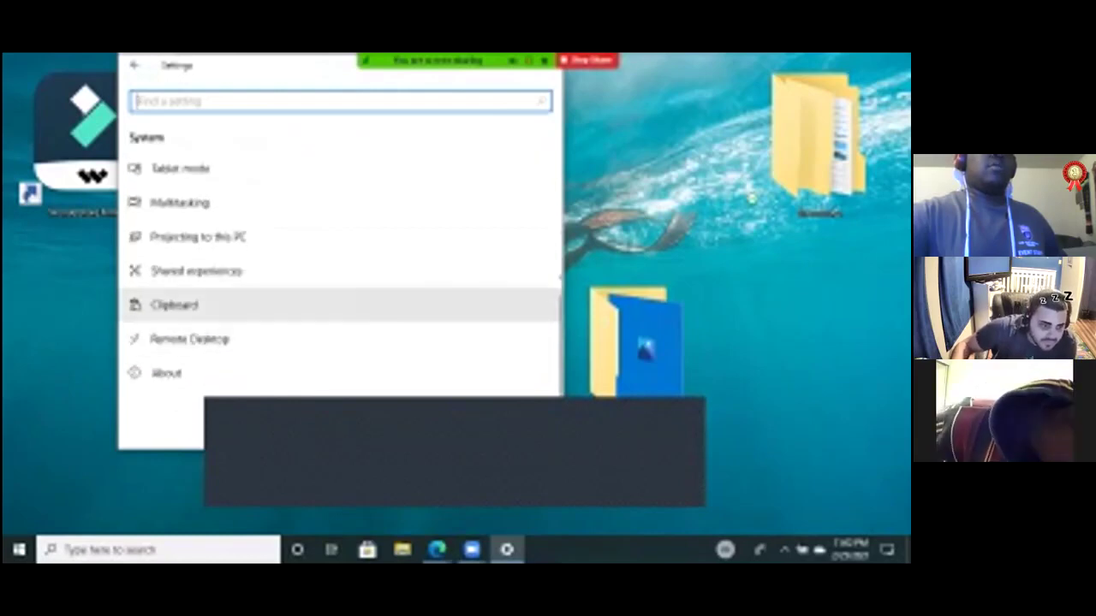
scroll(338, 291, up, 3)
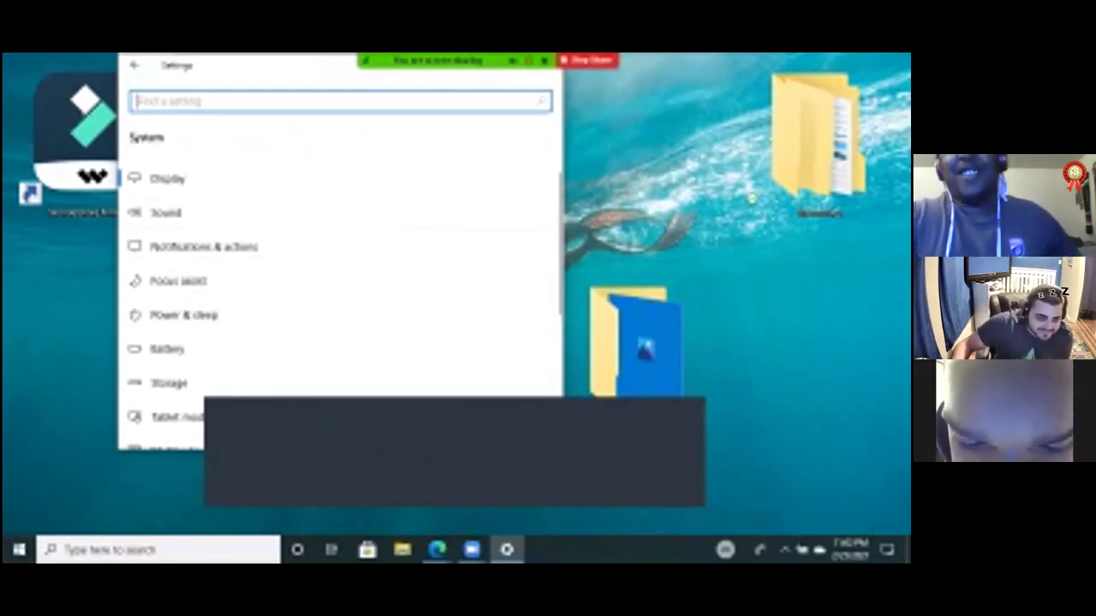
Step: Switch to the Zoom meeting controls and show the additional screen-sharing and meeting options
mouse_move(458, 60)
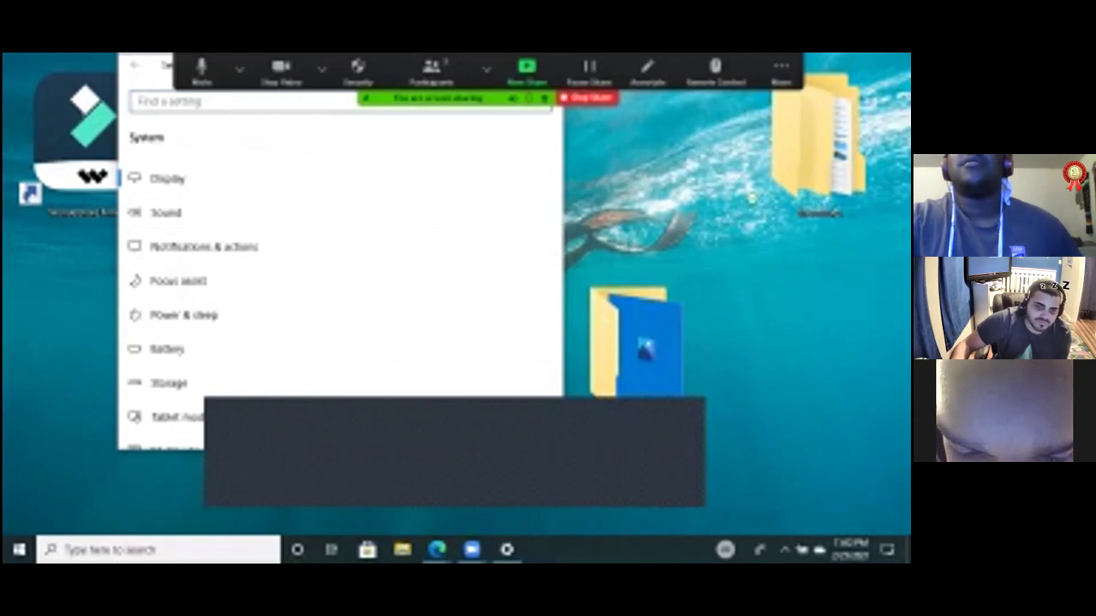
click(782, 69)
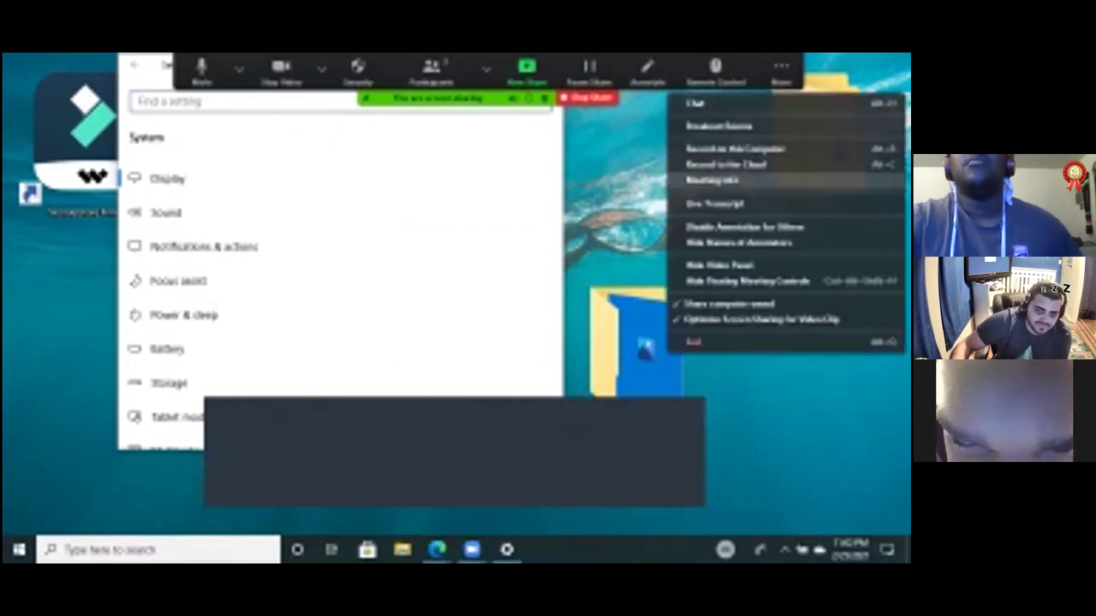